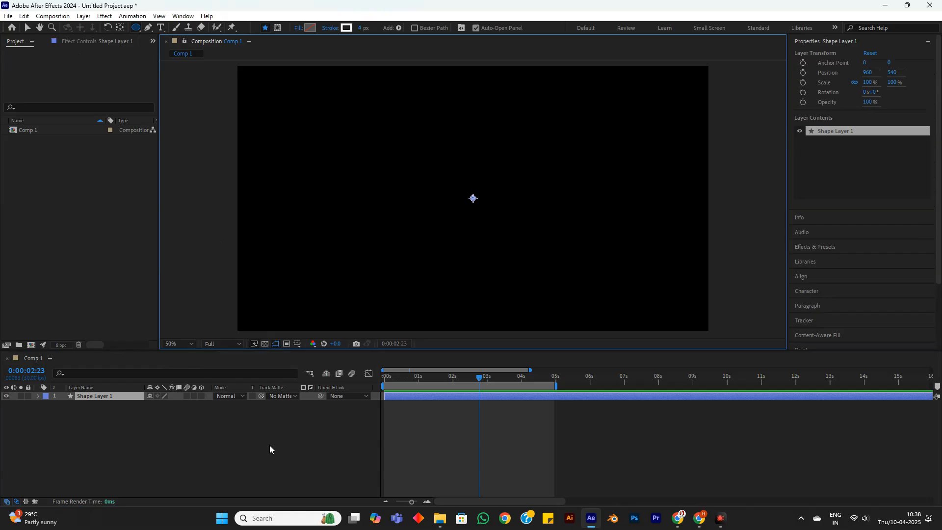
Rename the shape layer as "bubble effect -1".
{"action": "left_click", "coordinate": [136, 396]}
{"action": "key", "text": "Return"}
{"action": "type", "text": "b"}
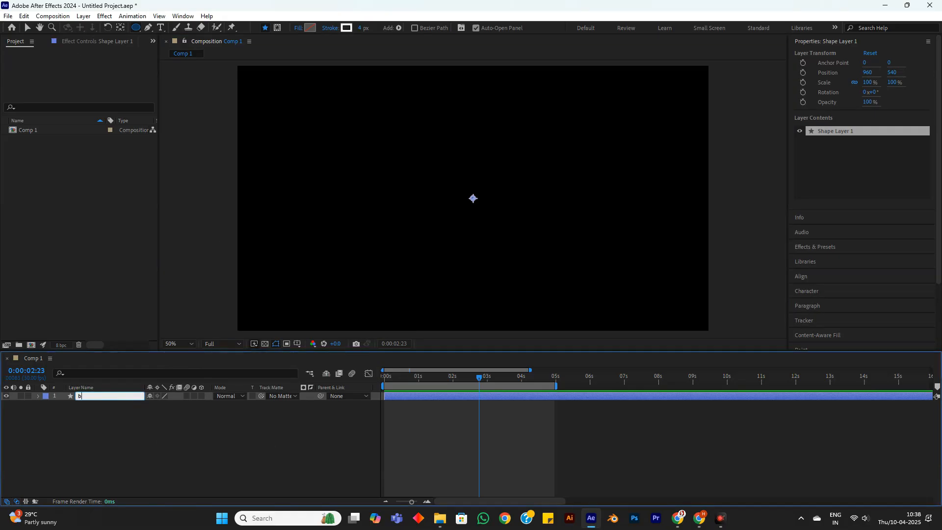
{"action": "type", "text": "ubble effect -1"}
{"action": "key", "text": "Return"}
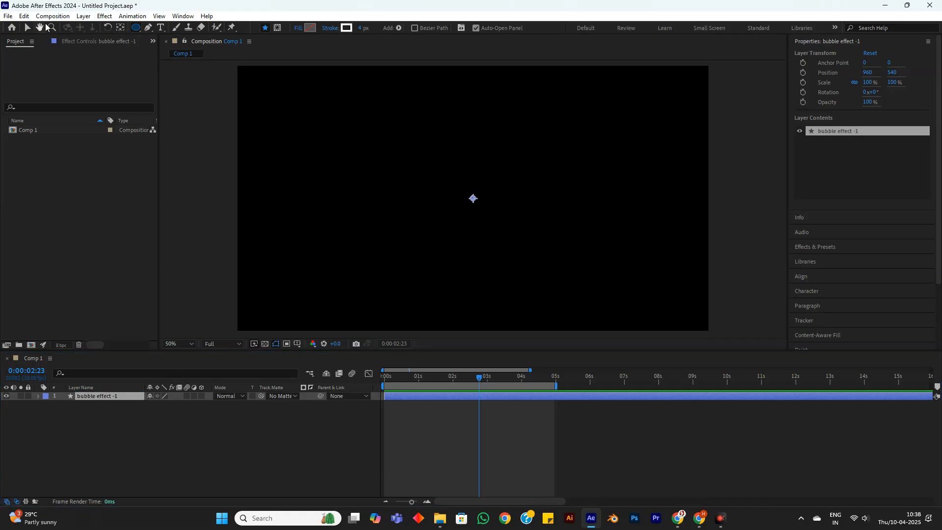
Draw a stroked circle about 216 px wide near the composition's centre and centre the layer's anchor point on it.
{"action": "left_click_drag", "start_coordinate": [443, 180], "coordinate": [496, 228]}
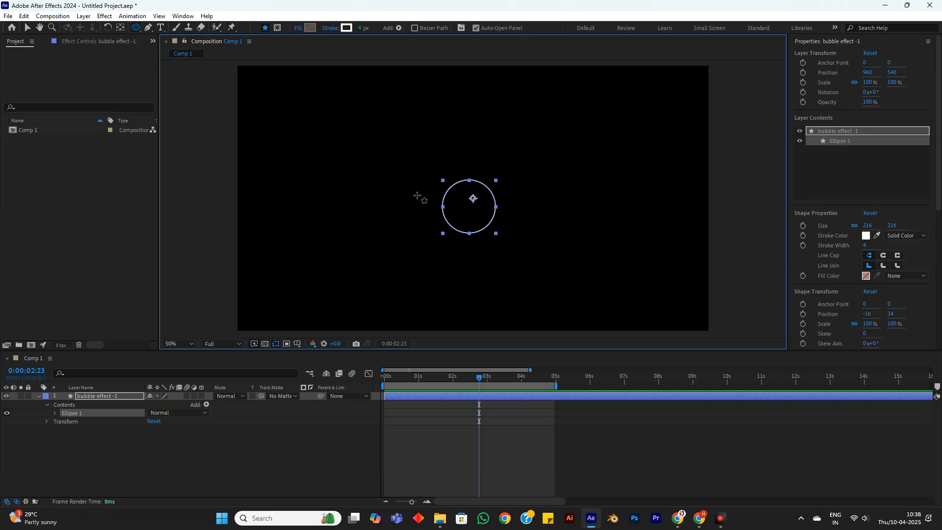
{"action": "left_click", "coordinate": [125, 398]}
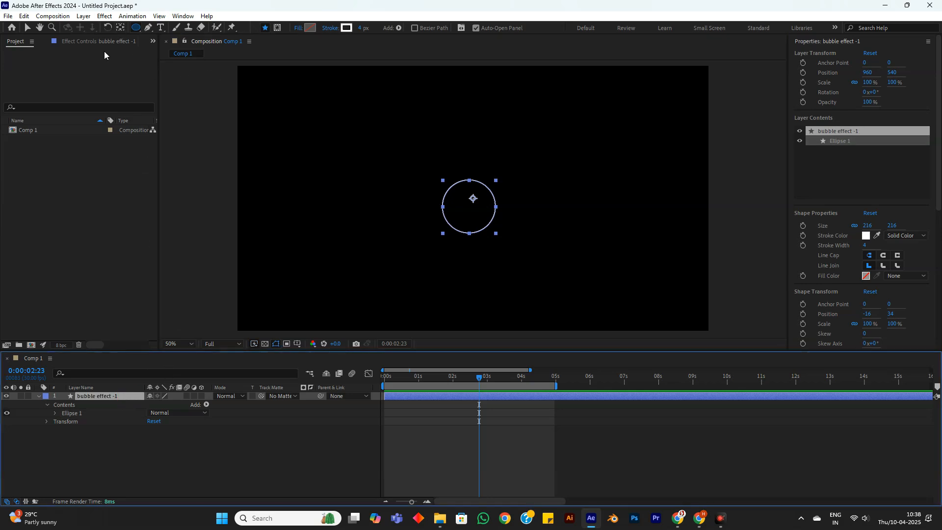
{"action": "left_click", "coordinate": [119, 28]}
{"action": "key", "text": "ctrl+alt+Home"}
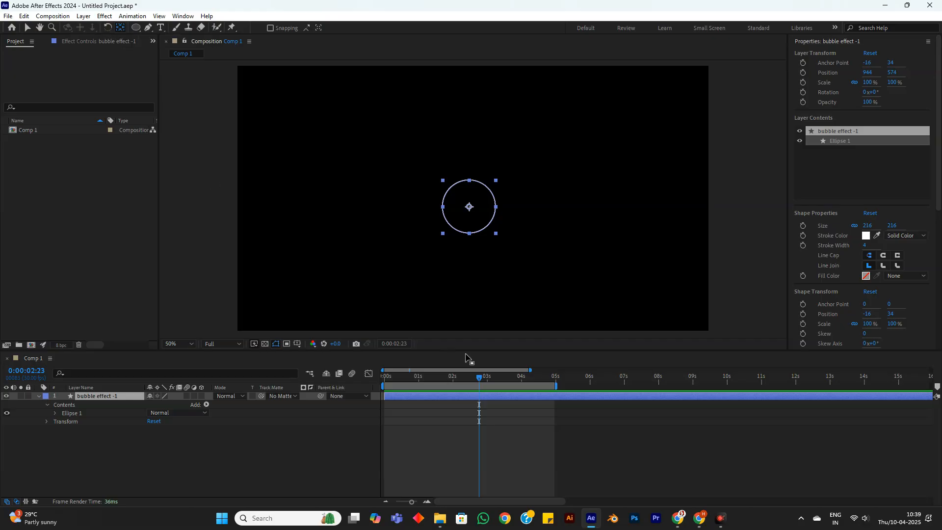
Add a Scale keyframe to the bubble effect -1 layer at 3 seconds.
{"action": "left_click", "coordinate": [479, 383]}
{"action": "mouse_move", "coordinate": [479, 383]}
{"action": "left_mouse_down"}
{"action": "mouse_move", "coordinate": [455, 390]}
{"action": "mouse_move", "coordinate": [490, 390]}
{"action": "left_mouse_up"}
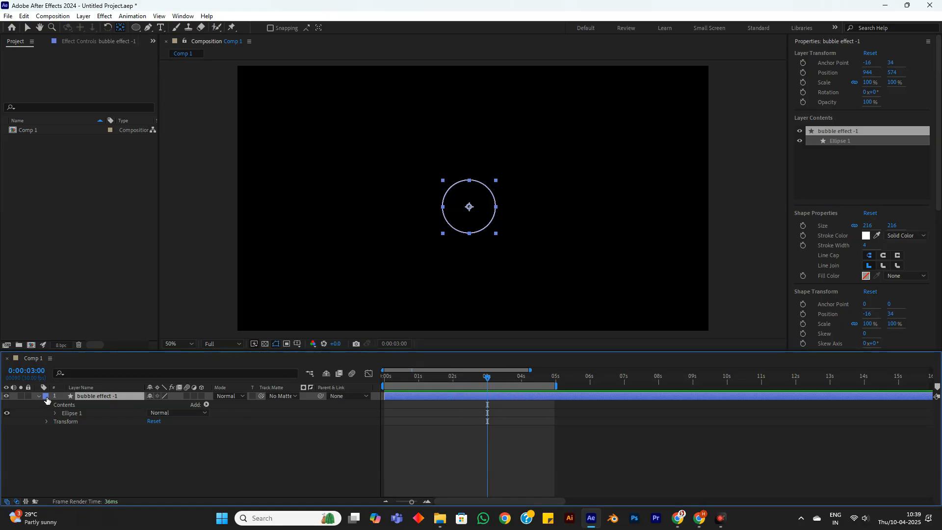
{"action": "key", "text": "s"}
{"action": "left_click", "coordinate": [63, 405]}
Add a Scale keyframe of 20% at 1 second on the bubble layer.
{"action": "left_click_drag", "start_coordinate": [480, 382], "coordinate": [417, 388]}
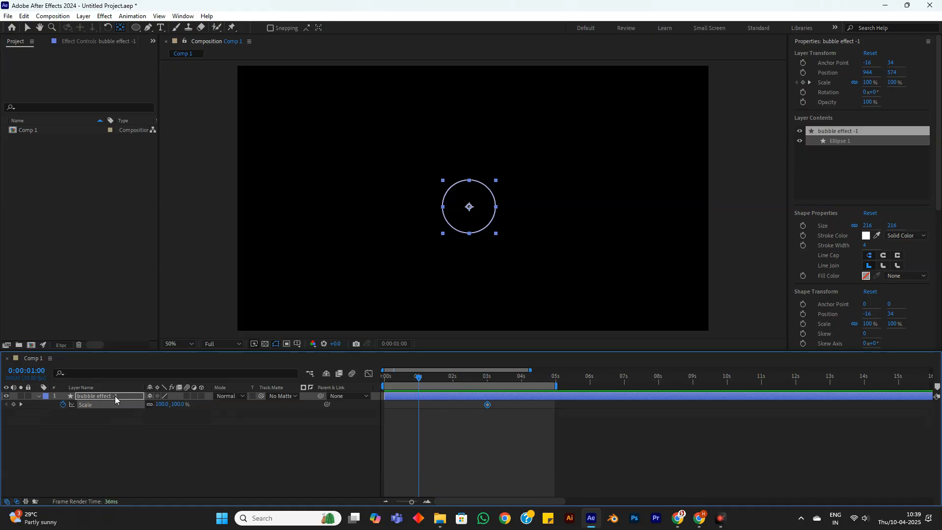
{"action": "left_click", "coordinate": [162, 404]}
{"action": "type", "text": "20"}
{"action": "key", "text": "Return"}
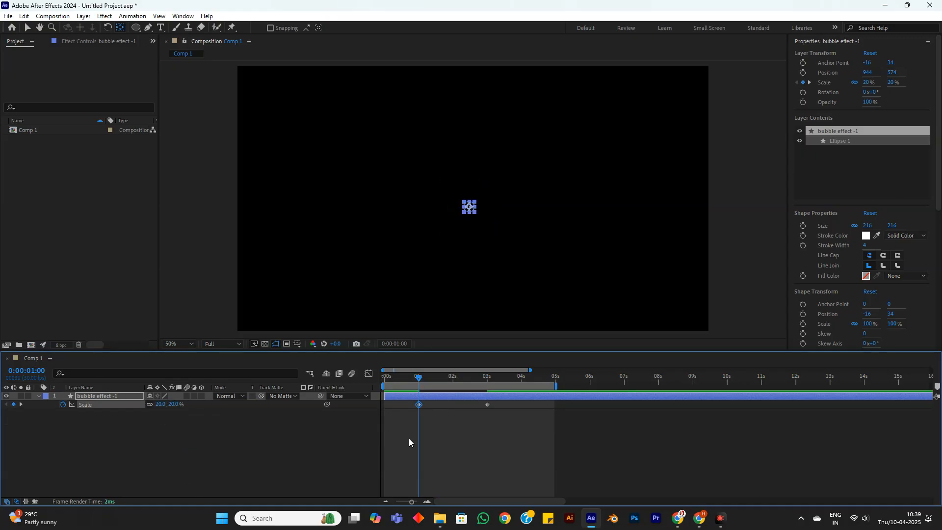
Apply Easy Ease to both Scale keyframes.
{"action": "left_click_drag", "start_coordinate": [496, 434], "coordinate": [417, 401]}
{"action": "right_click", "coordinate": [418, 405]}
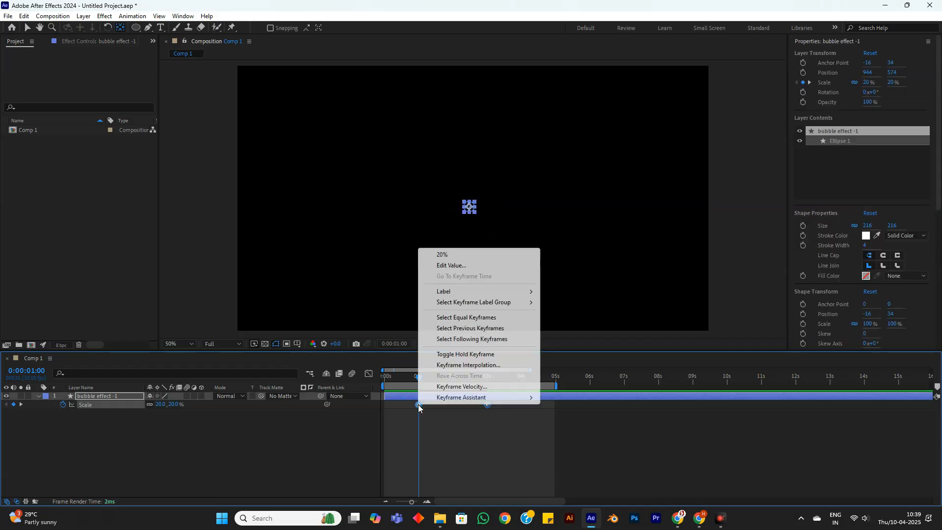
{"action": "mouse_move", "coordinate": [451, 398]}
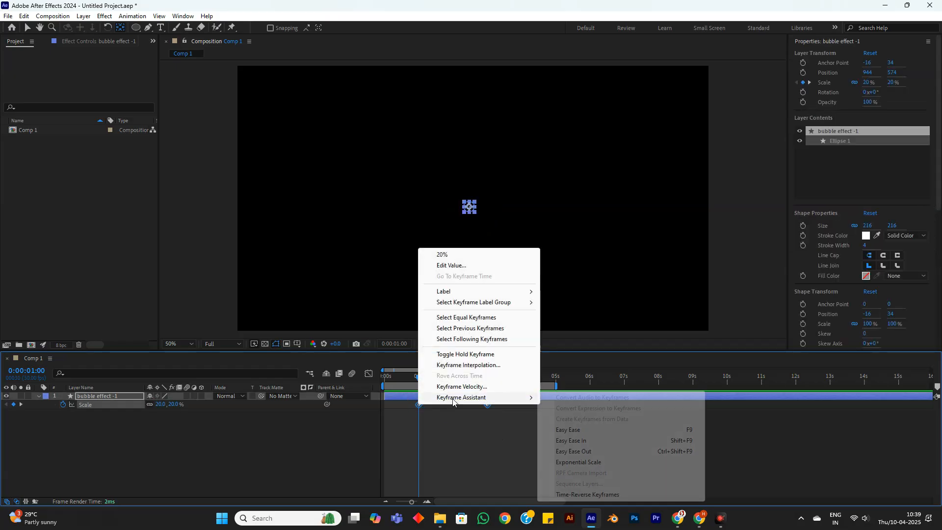
{"action": "left_click", "coordinate": [593, 432]}
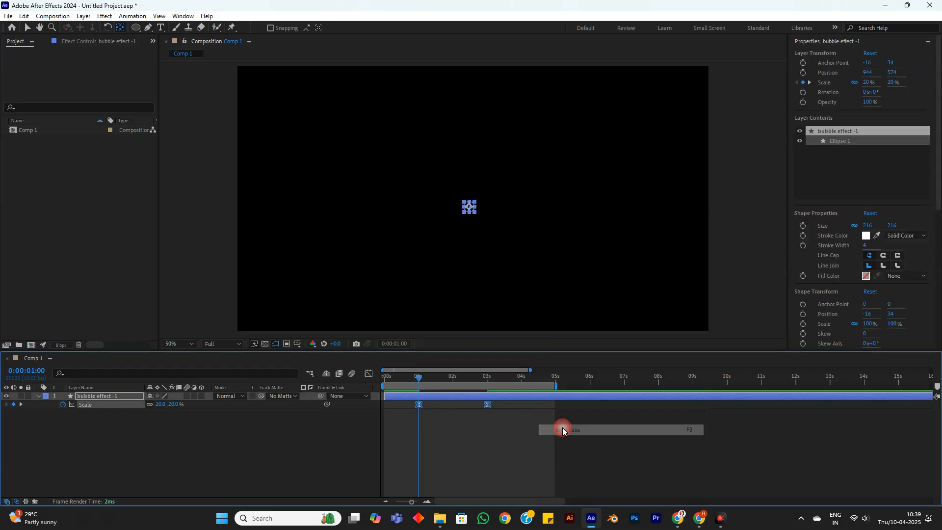
Show the Scale animation as a value graph in the Graph Editor.
{"action": "left_click", "coordinate": [369, 374]}
{"action": "left_click", "coordinate": [558, 492]}
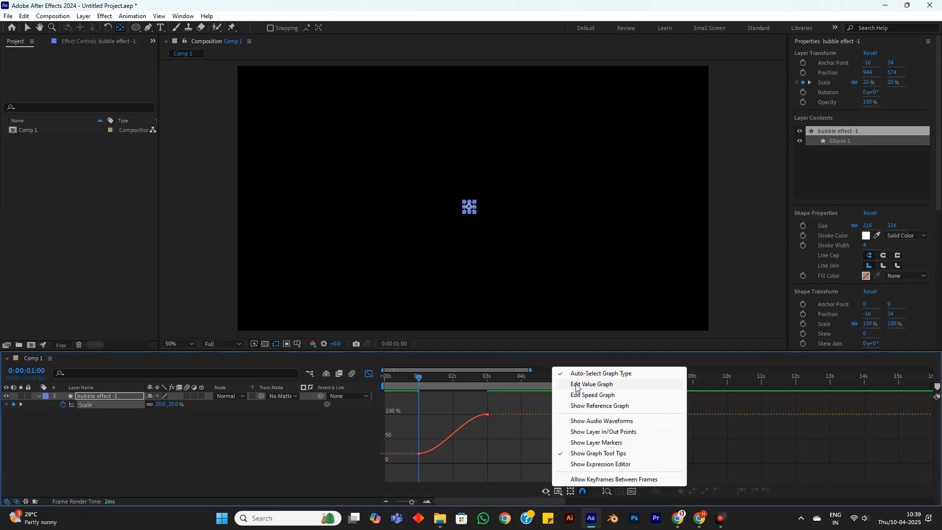
{"action": "left_click", "coordinate": [594, 384]}
View the speed graph of the Scale animation and return to the value graph.
{"action": "left_click", "coordinate": [562, 492]}
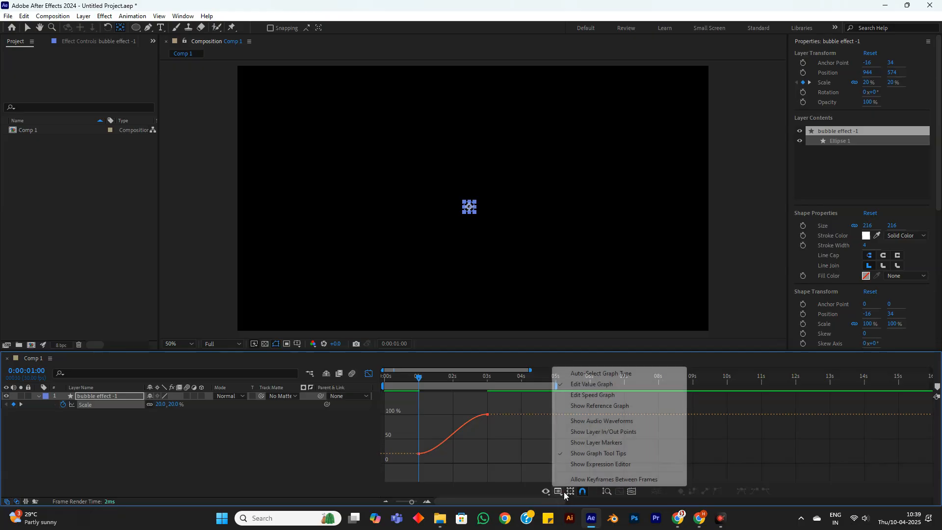
{"action": "left_click", "coordinate": [567, 400]}
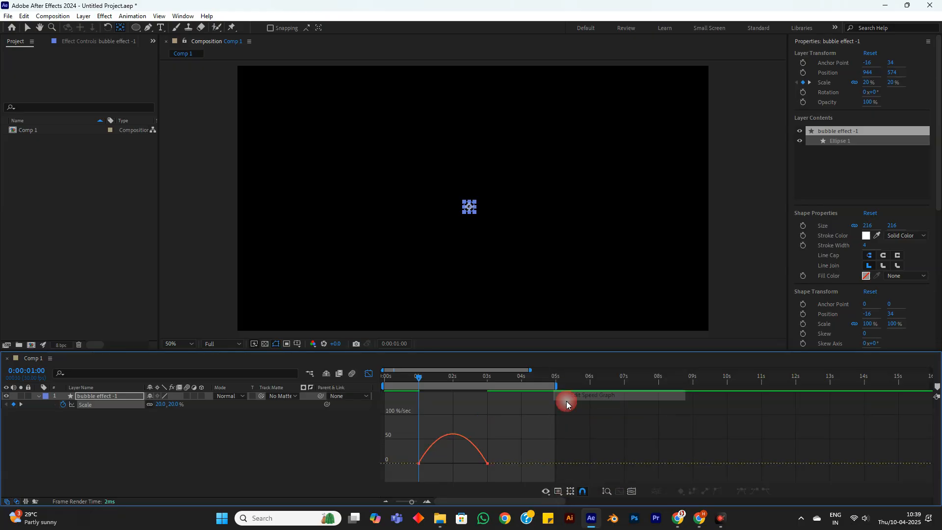
{"action": "left_click", "coordinate": [559, 492]}
{"action": "left_click", "coordinate": [590, 385]}
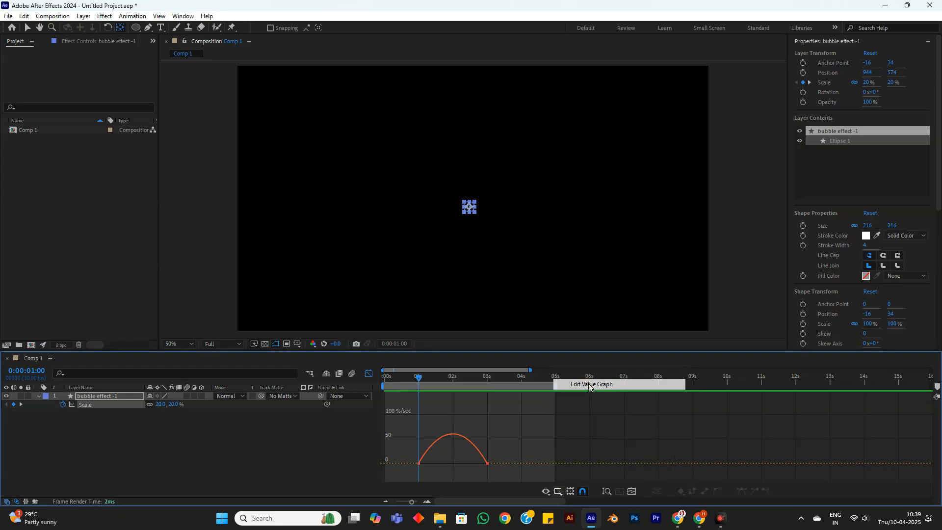
Reshape the Scale value curve to rise steeply from the 1-second keyframe, preview the motion, and close the Graph Editor.
{"action": "left_click_drag", "start_coordinate": [409, 438], "coordinate": [448, 458]}
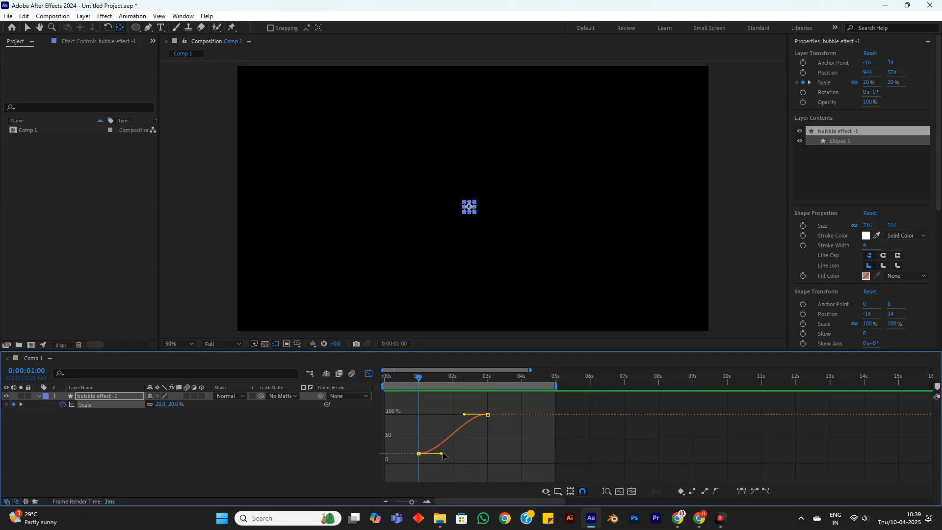
{"action": "left_click_drag", "start_coordinate": [436, 431], "coordinate": [414, 413]}
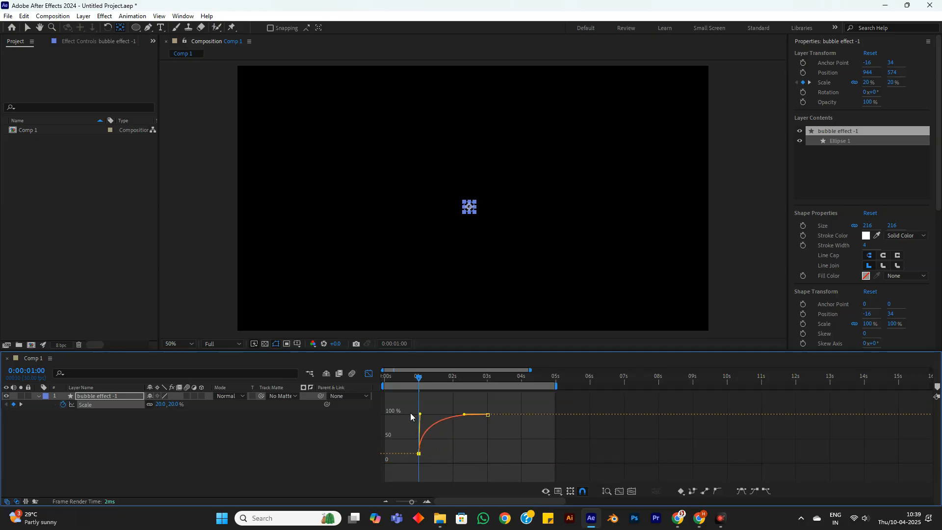
{"action": "left_click", "coordinate": [408, 382]}
{"action": "key", "text": "space"}
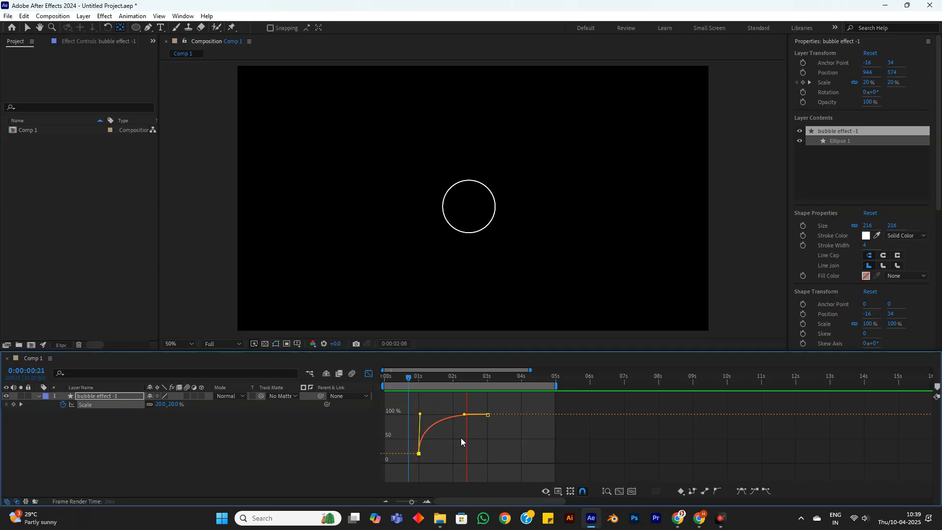
{"action": "key", "text": "space"}
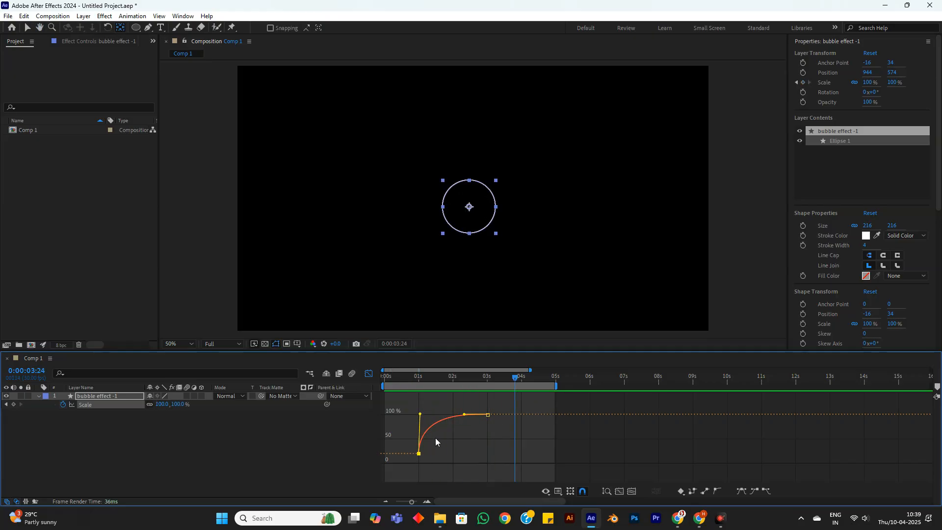
{"action": "left_click", "coordinate": [406, 378]}
{"action": "key", "text": "space"}
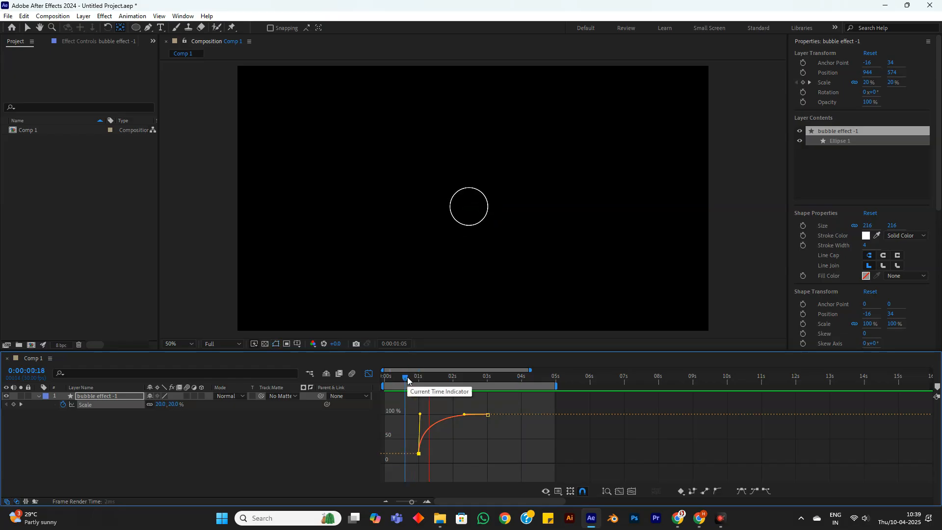
{"action": "key", "text": "space"}
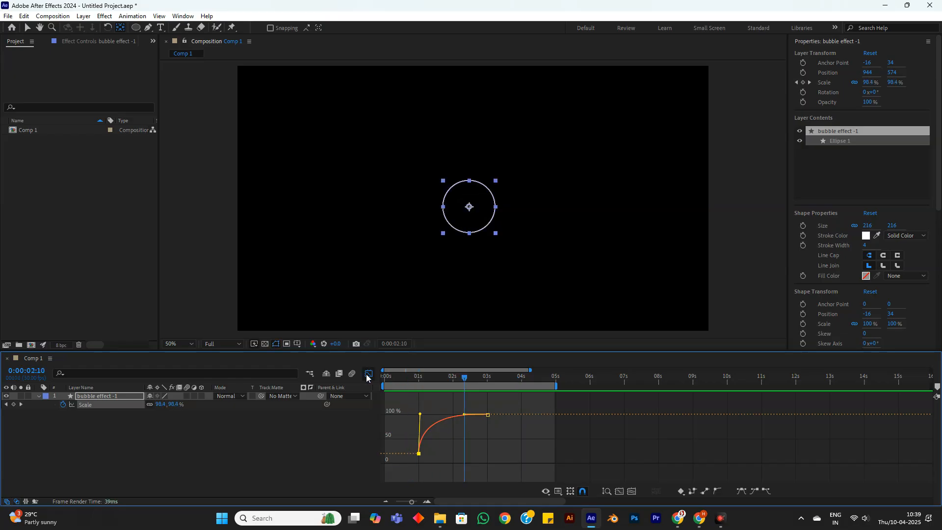
{"action": "left_click", "coordinate": [369, 374]}
Add a Stroke Width keyframe of 0 at 3 seconds to the ellipse's stroke.
{"action": "left_click_drag", "start_coordinate": [464, 378], "coordinate": [487, 385]}
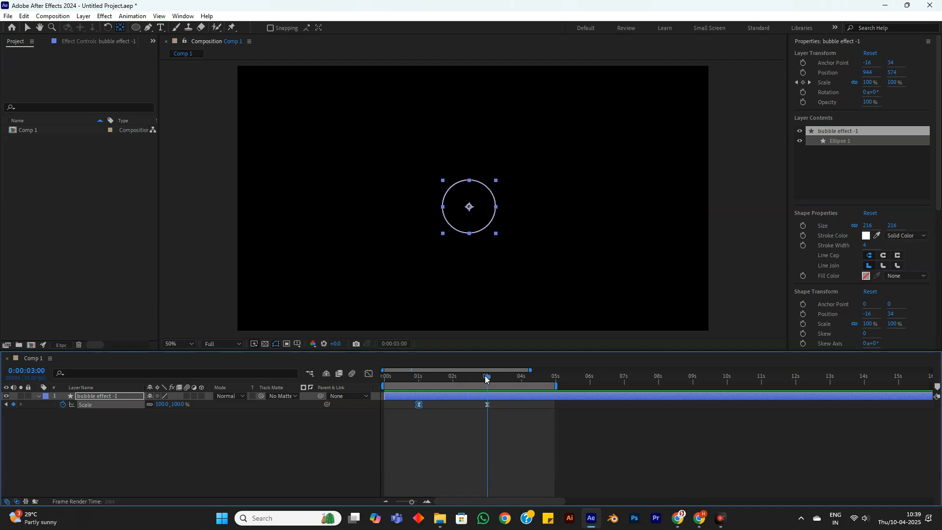
{"action": "left_click", "coordinate": [39, 396]}
{"action": "left_click", "coordinate": [39, 396]}
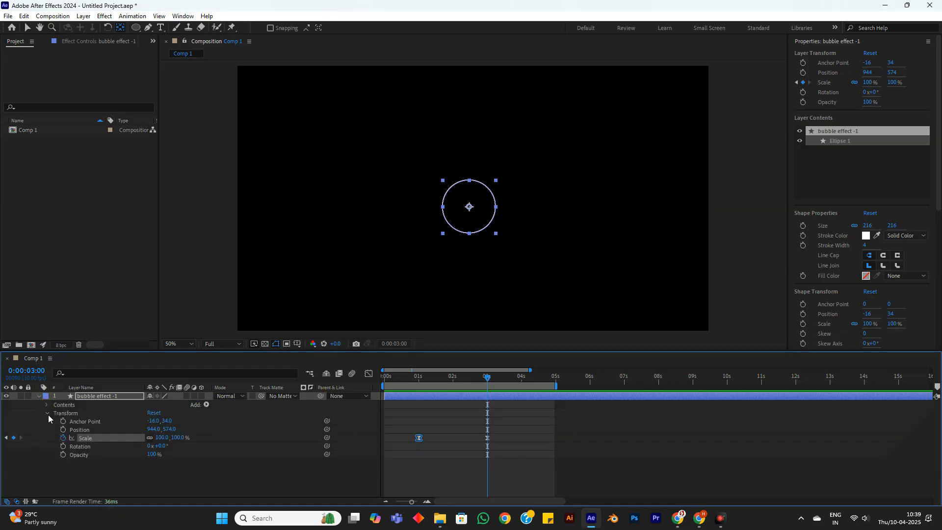
{"action": "left_click", "coordinate": [47, 414]}
{"action": "left_click", "coordinate": [46, 405]}
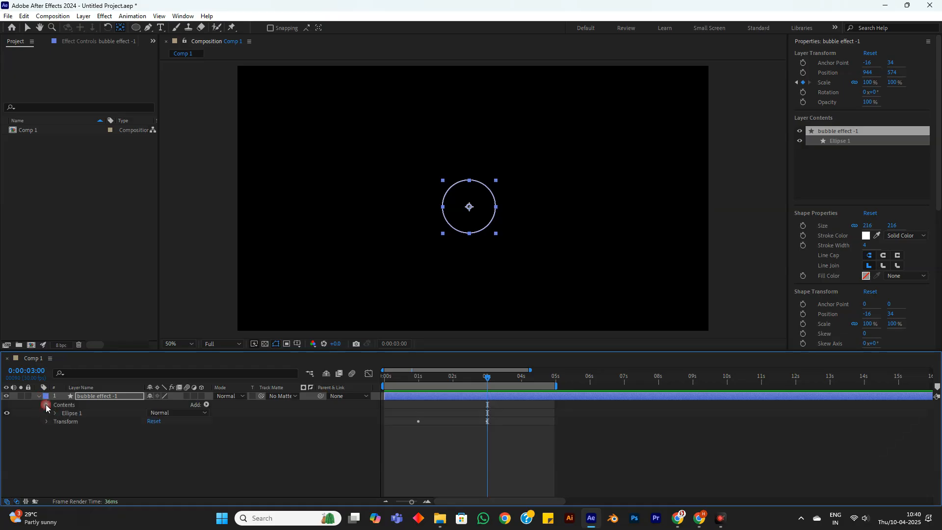
{"action": "left_click", "coordinate": [55, 413]}
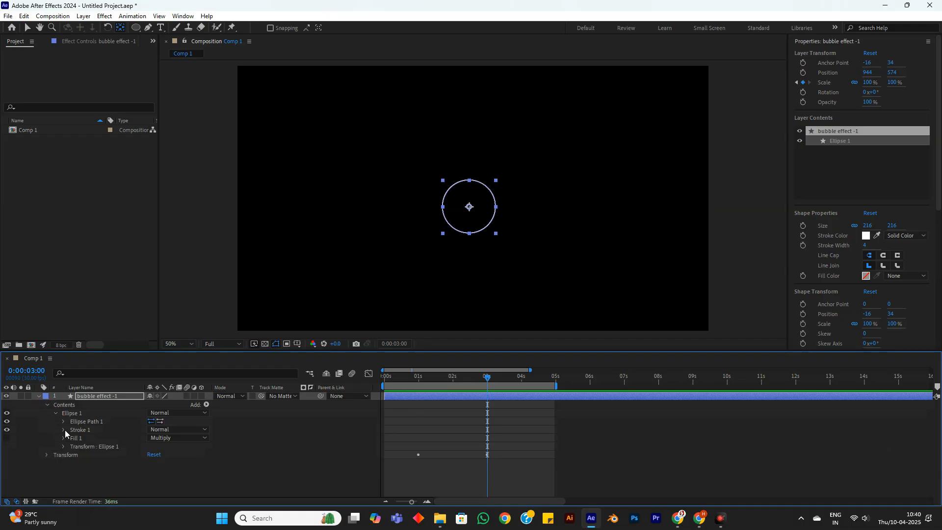
{"action": "left_click", "coordinate": [64, 430]}
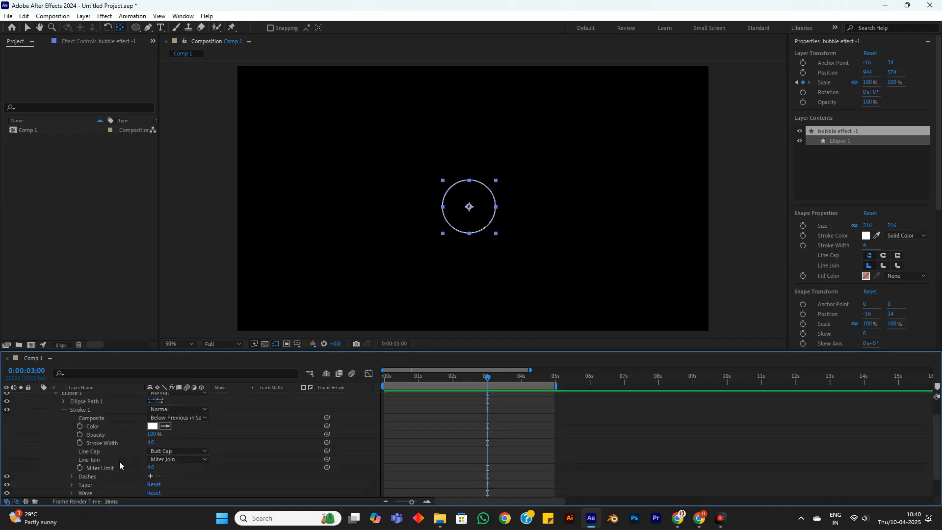
{"action": "left_click", "coordinate": [80, 443]}
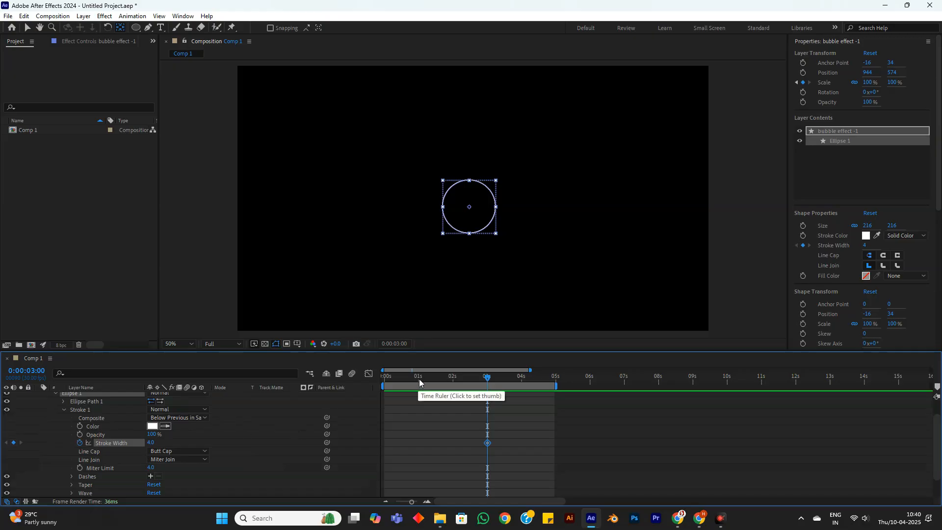
{"action": "left_click", "coordinate": [151, 443]}
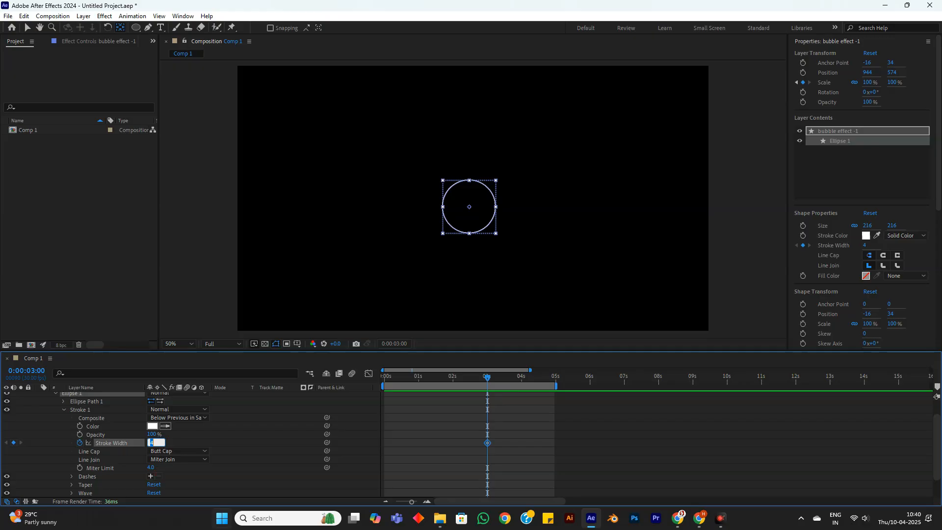
{"action": "key", "text": "Return"}
Set the ellipse's Stroke Width to 10 at 1 second and preview the animation.
{"action": "left_click", "coordinate": [420, 384]}
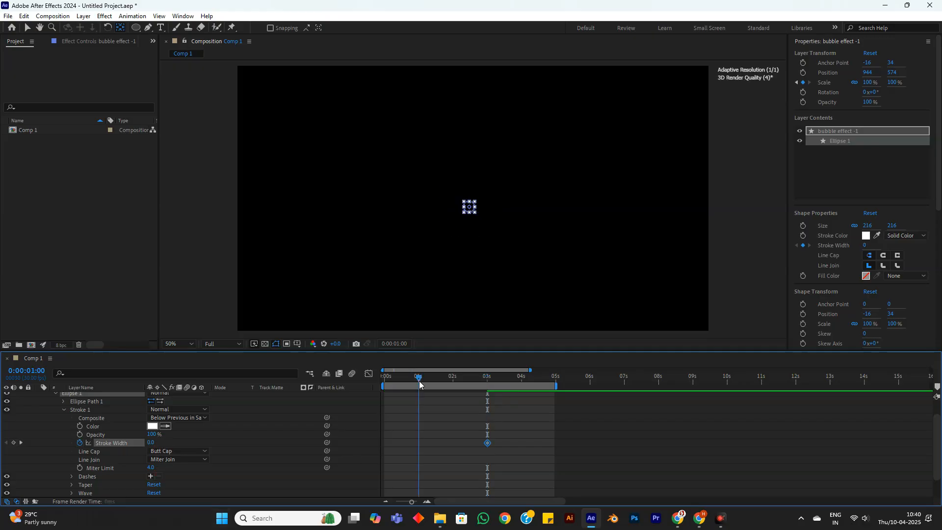
{"action": "left_click", "coordinate": [150, 443]}
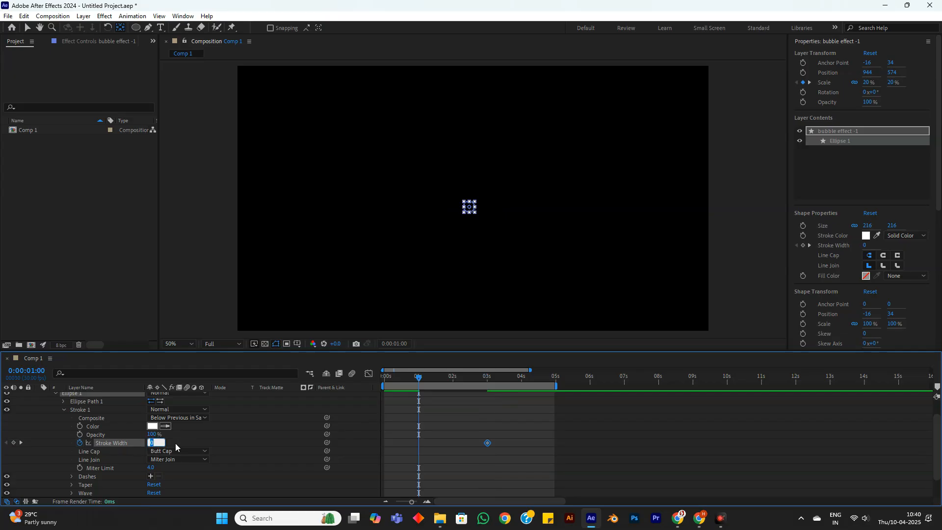
{"action": "type", "text": "10"}
{"action": "key", "text": "Return"}
{"action": "left_click", "coordinate": [404, 382]}
{"action": "key", "text": "space"}
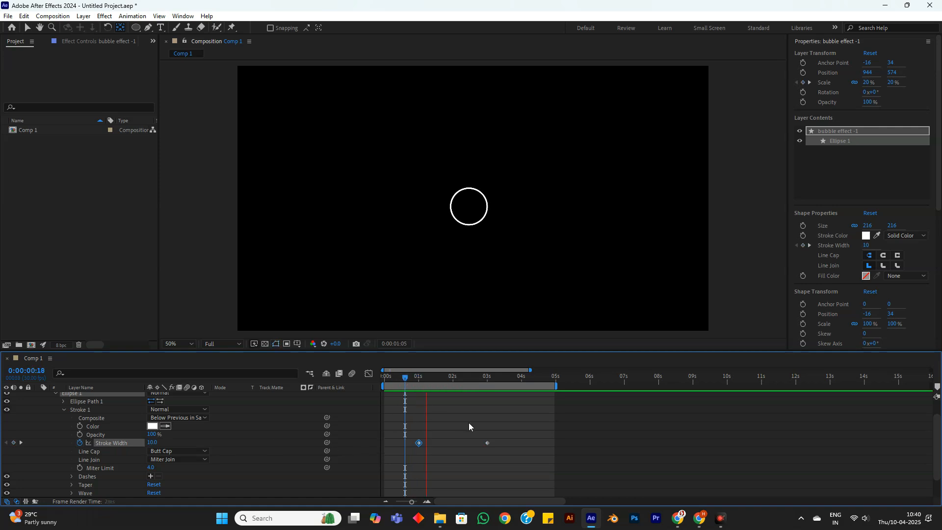
{"action": "key", "text": "space"}
Display only the bubble layer's keyframed properties and apply Easy Ease to both Stroke Width keyframes.
{"action": "scroll", "coordinate": [105, 416], "scroll_direction": "up", "scroll_amount": 2}
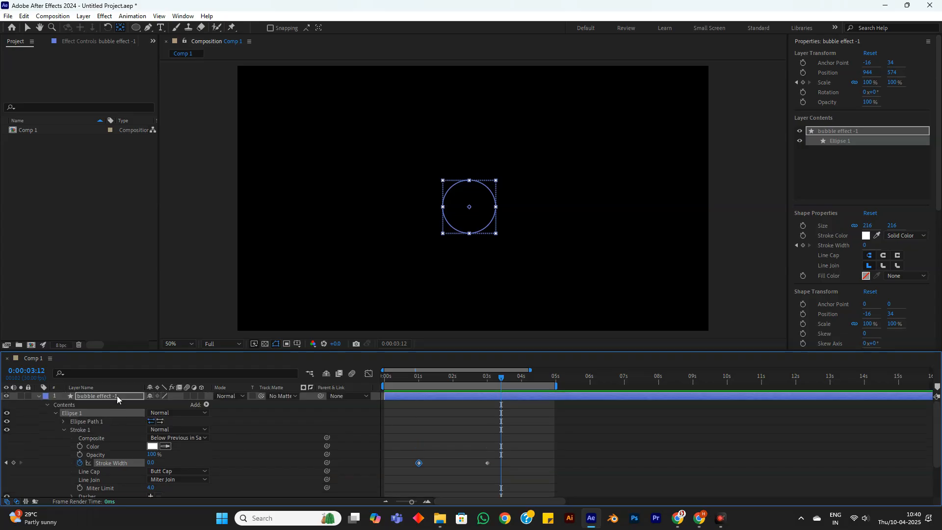
{"action": "left_click", "coordinate": [116, 396]}
{"action": "key", "text": "u"}
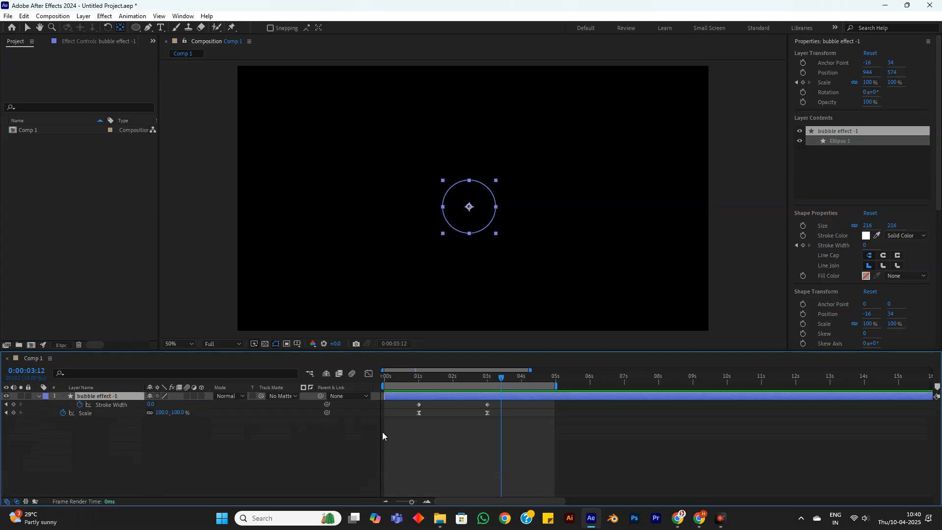
{"action": "mouse_move", "coordinate": [401, 438]}
{"action": "left_mouse_down"}
{"action": "mouse_move", "coordinate": [508, 404]}
{"action": "mouse_move", "coordinate": [407, 403]}
{"action": "left_mouse_up"}
{"action": "left_click", "coordinate": [486, 435]}
{"action": "right_click", "coordinate": [418, 406]}
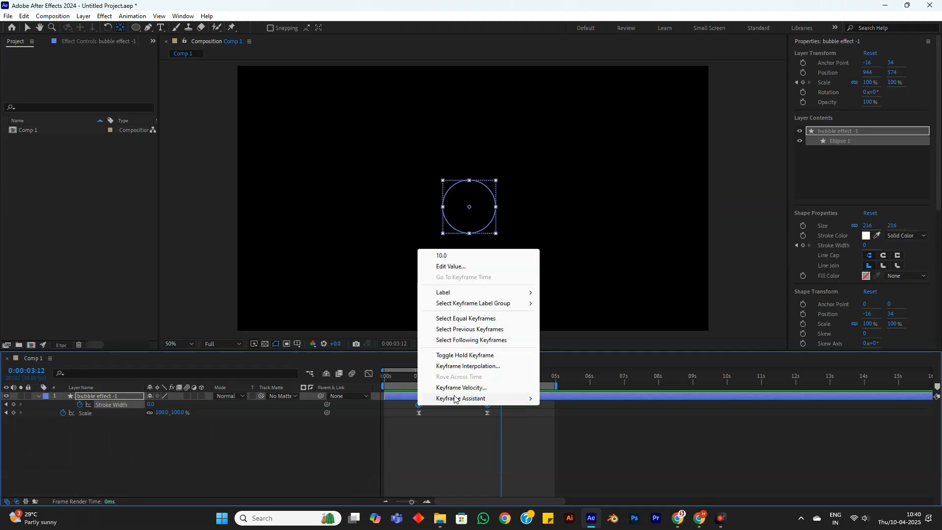
{"action": "mouse_move", "coordinate": [455, 398]}
{"action": "left_click", "coordinate": [557, 430]}
{"action": "left_click", "coordinate": [455, 441]}
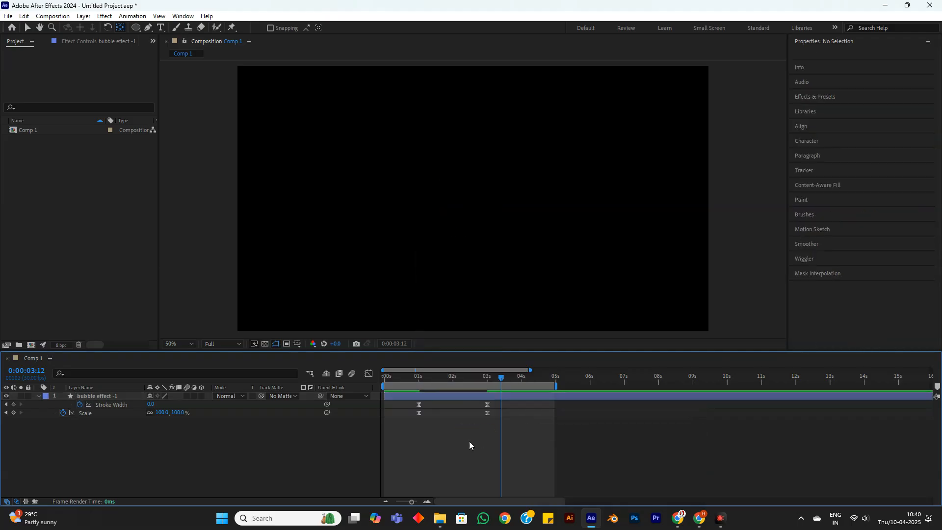
Move the ending Stroke Width and Scale keyframes together to about 2 seconds and preview the faster burst from the start.
{"action": "mouse_move", "coordinate": [402, 401]}
{"action": "left_mouse_down"}
{"action": "mouse_move", "coordinate": [506, 445]}
{"action": "mouse_move", "coordinate": [460, 416]}
{"action": "mouse_move", "coordinate": [475, 404]}
{"action": "mouse_move", "coordinate": [497, 421]}
{"action": "mouse_move", "coordinate": [455, 413]}
{"action": "left_mouse_up"}
{"action": "left_click", "coordinate": [453, 377]}
{"action": "key", "text": "ctrl+z"}
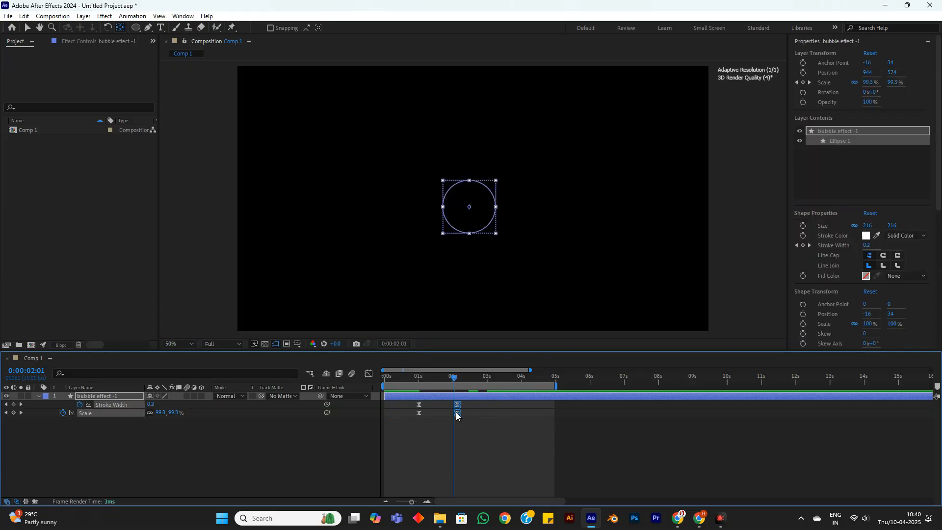
{"action": "left_click_drag", "start_coordinate": [399, 376], "coordinate": [384, 376]}
{"action": "key", "text": "space"}
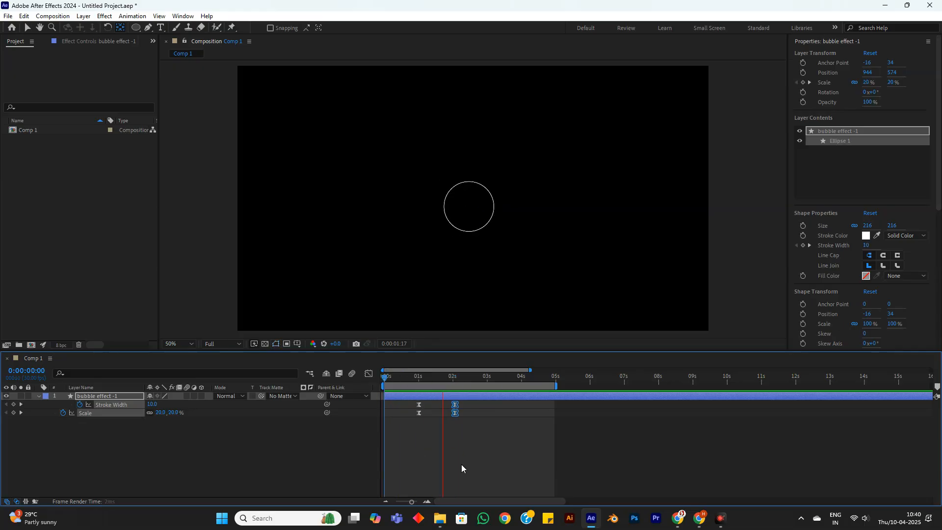
{"action": "key", "text": "space"}
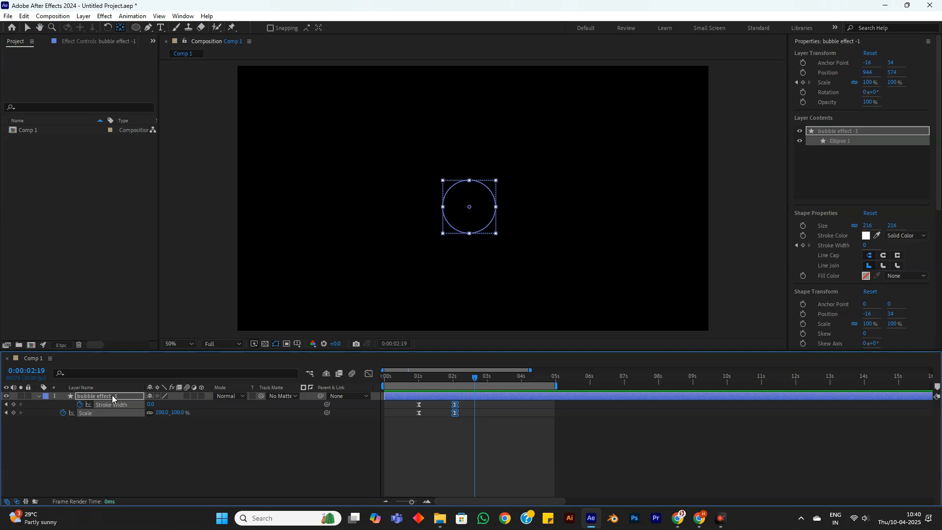
Duplicate the bubble effect -1 layer three times.
{"action": "left_click", "coordinate": [113, 396]}
{"action": "key", "text": "ctrl+d"}
{"action": "key", "text": "ctrl+d"}
{"action": "key", "text": "ctrl+d"}
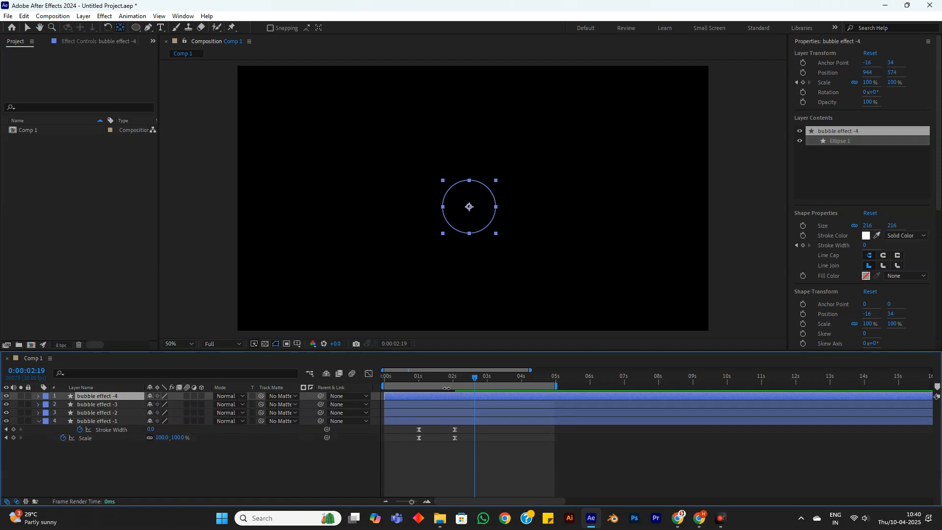
Trim the start of the bubble effect -1 layer to its first keyframes at 1 second using the Selection tool.
{"action": "left_click", "coordinate": [434, 423]}
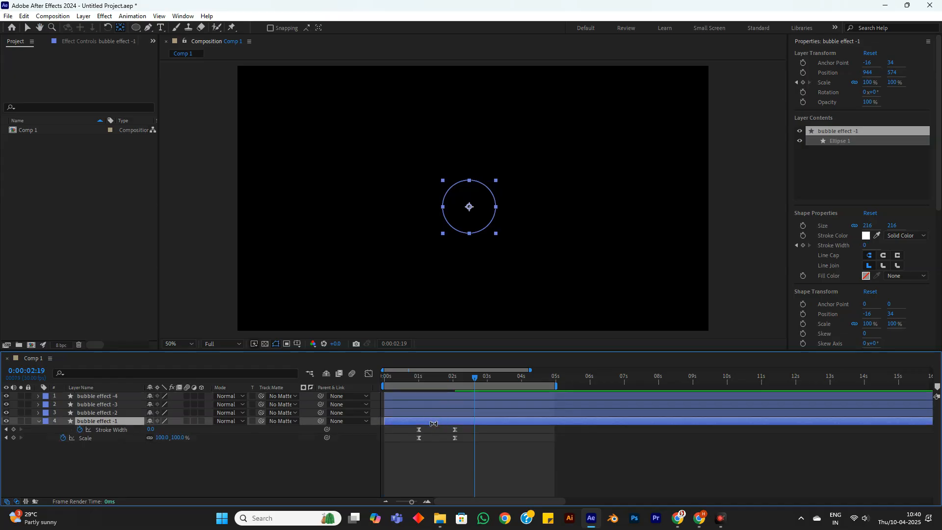
{"action": "left_click", "coordinate": [246, 462]}
{"action": "left_click", "coordinate": [28, 28]}
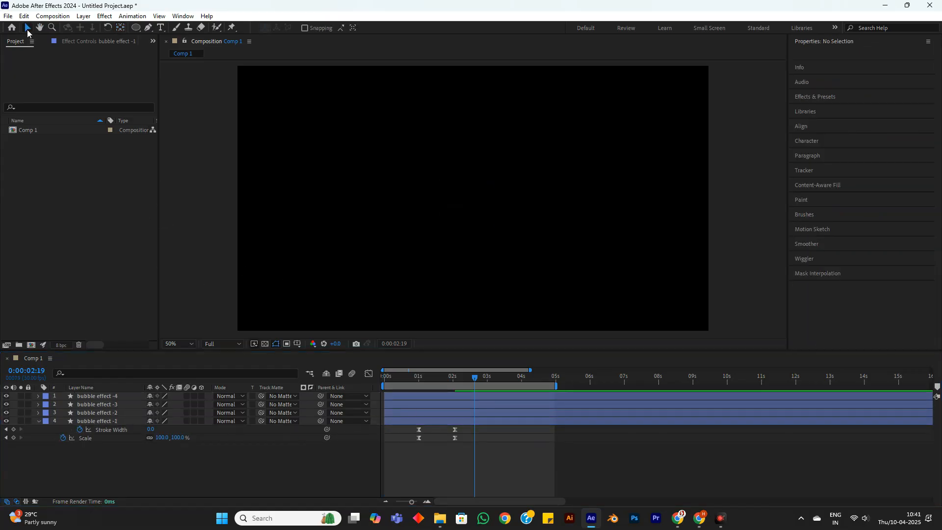
{"action": "left_click", "coordinate": [434, 422]}
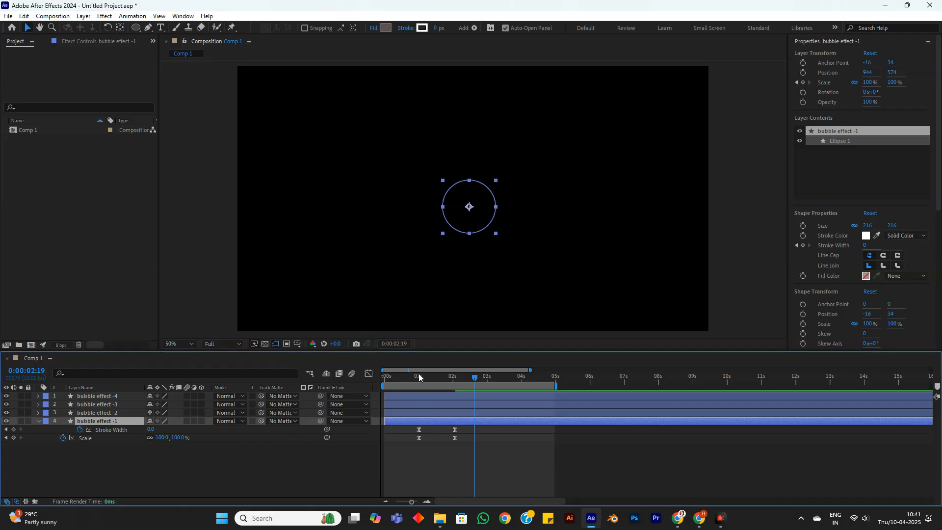
{"action": "left_click_drag", "start_coordinate": [421, 379], "coordinate": [419, 376]}
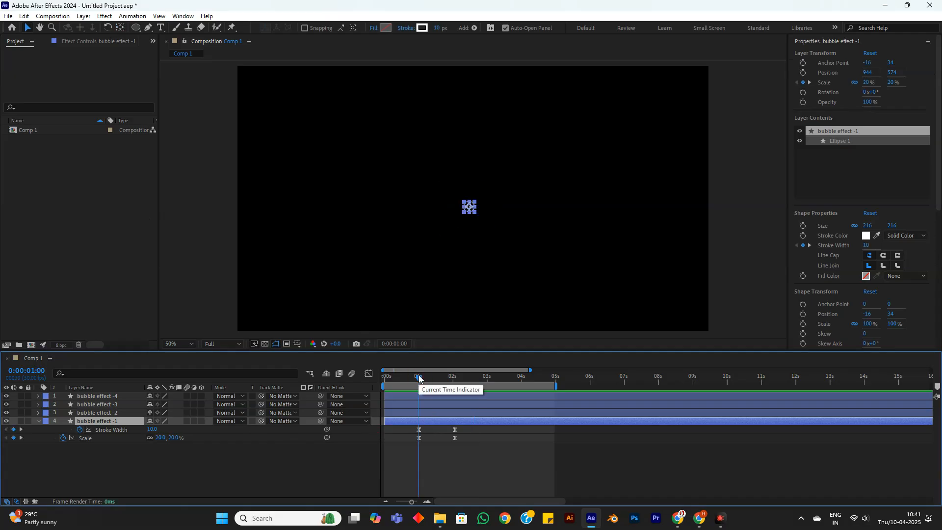
{"action": "key", "text": "alt+bracketleft"}
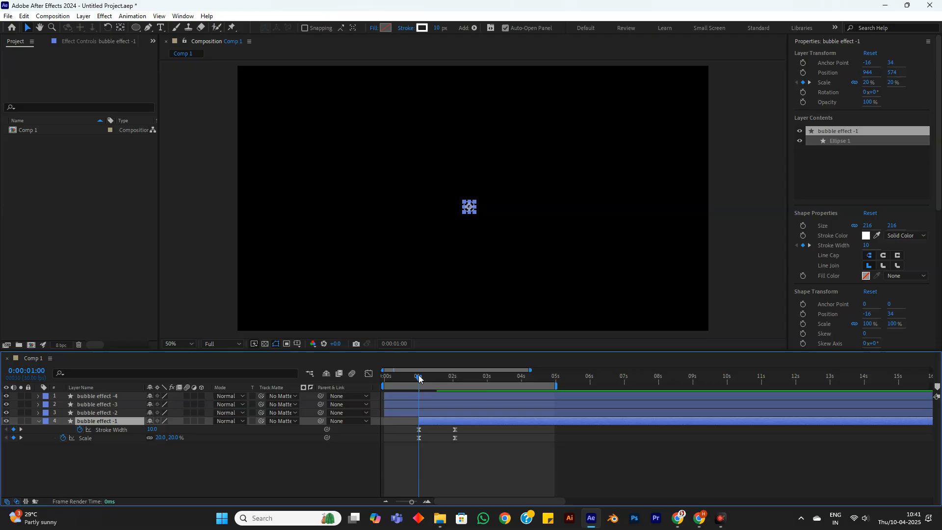
Reveal the three duplicates' keyframes and shift layers -2, -3 and -4 so their first keyframes fall at about 0:00:01:16, 0:00:01:25 and 0:00:02:06.
{"action": "left_click", "coordinate": [437, 413]}
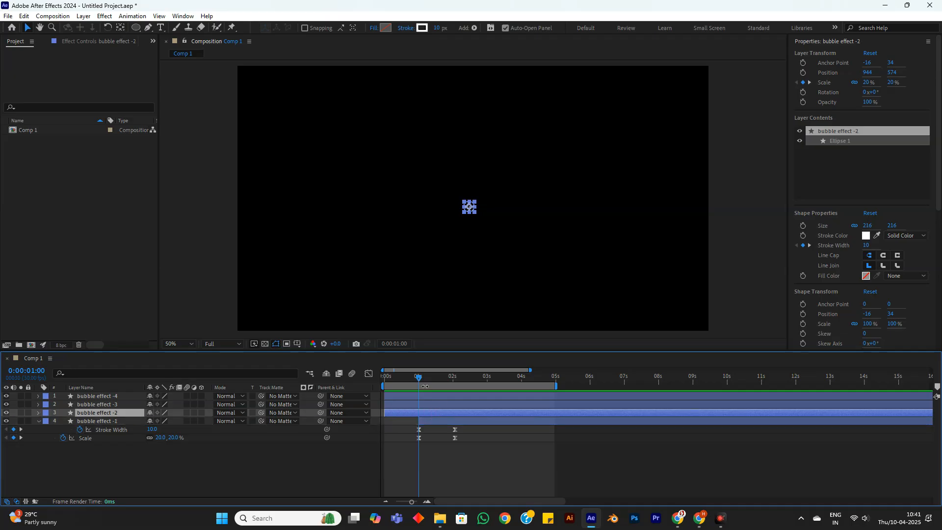
{"action": "key", "text": "u"}
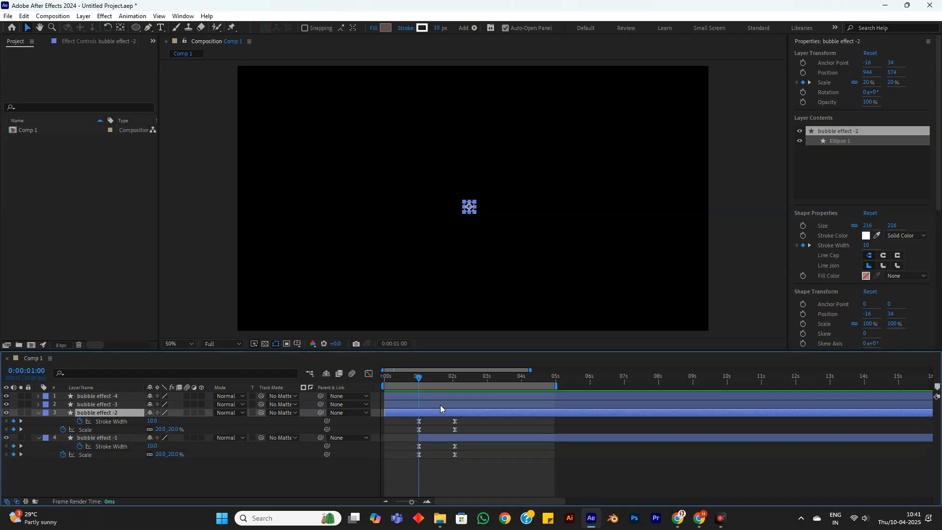
{"action": "left_click", "coordinate": [440, 405]}
{"action": "key", "text": "u"}
{"action": "left_click", "coordinate": [444, 396]}
{"action": "key", "text": "u"}
{"action": "mouse_move", "coordinate": [440, 446]}
{"action": "left_mouse_down"}
{"action": "mouse_move", "coordinate": [473, 446]}
{"action": "mouse_move", "coordinate": [458, 453]}
{"action": "left_mouse_up"}
{"action": "left_click_drag", "start_coordinate": [441, 420], "coordinate": [487, 396]}
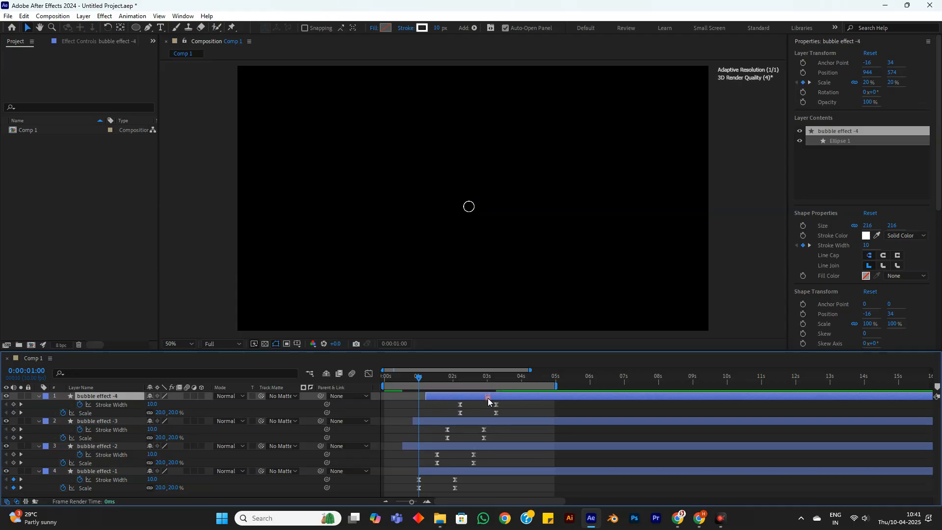
Show Position for all four layers and set bubble effect -2 to 973, 574, -3 to 944, 544 and -4 to 883, 650.
{"action": "left_click", "coordinate": [113, 471]}
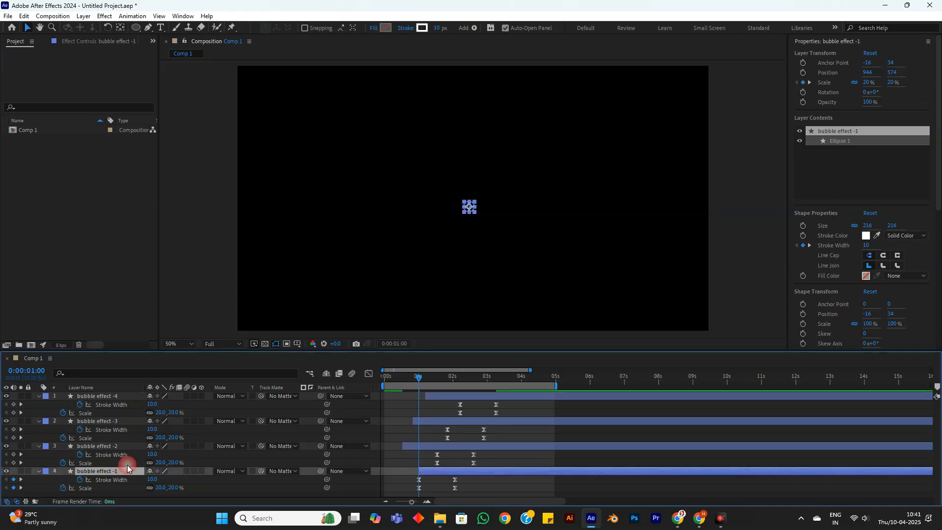
{"action": "key", "text": "ctrl+a"}
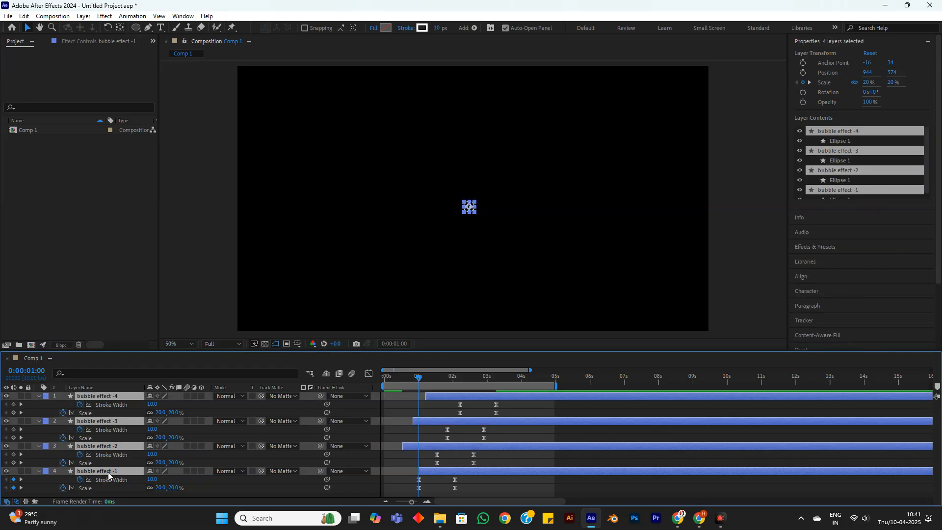
{"action": "key", "text": "p"}
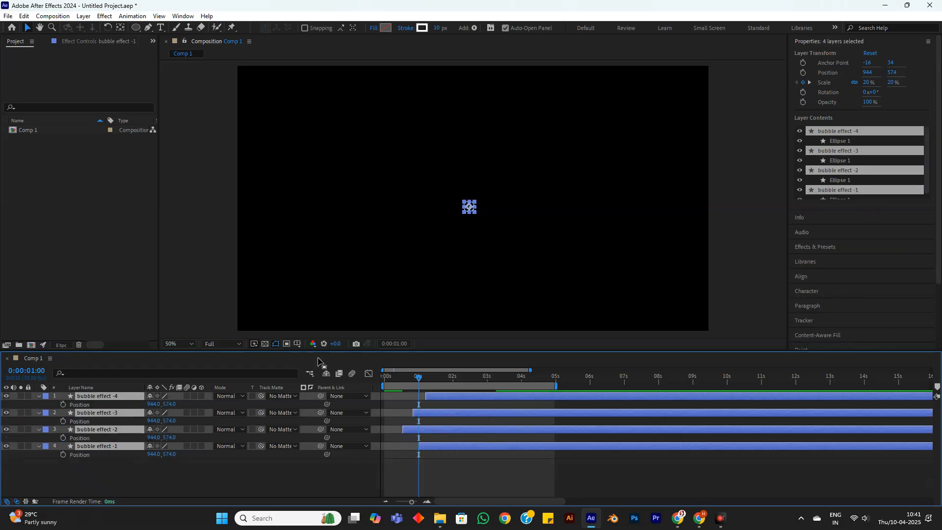
{"action": "left_click", "coordinate": [105, 468]}
{"action": "left_click_drag", "start_coordinate": [153, 440], "coordinate": [121, 400]}
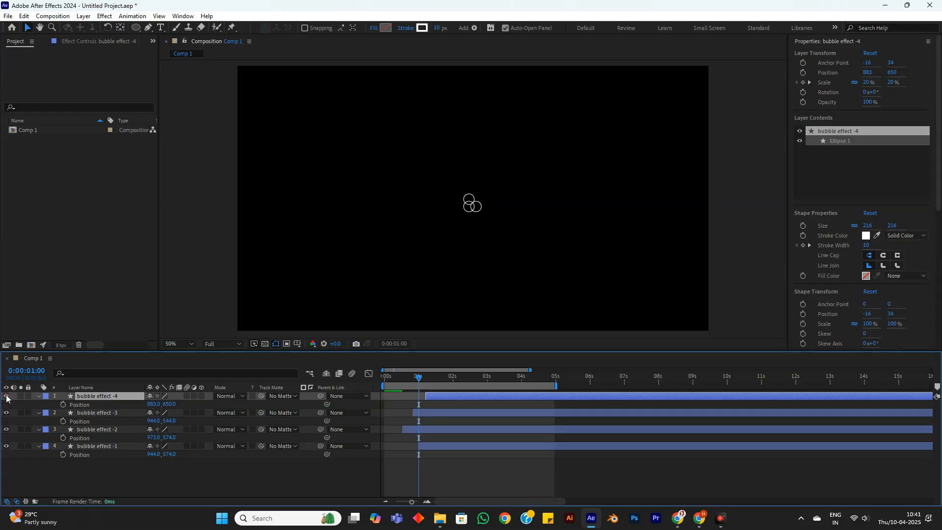
Preview the staggered and offset bubbles from the start of the composition.
{"action": "left_click_drag", "start_coordinate": [413, 385], "coordinate": [378, 407]}
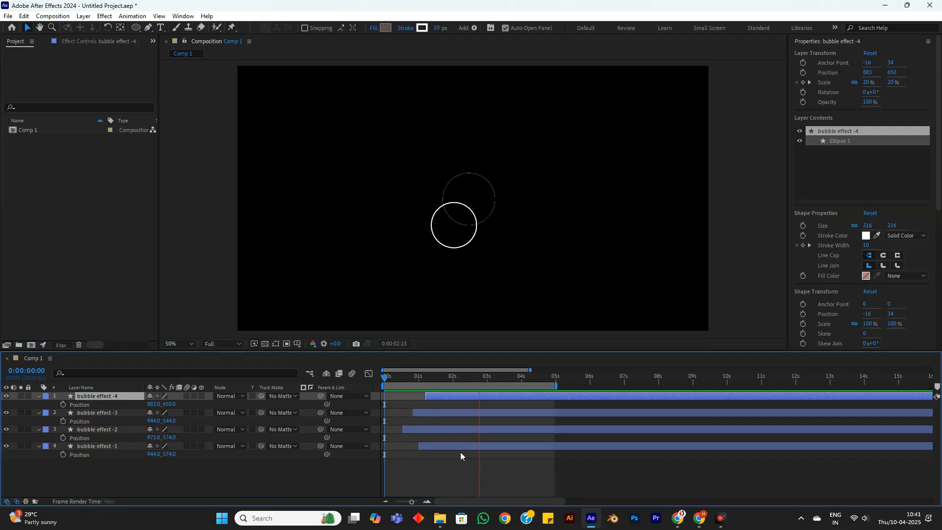
{"action": "key", "text": "space"}
{"action": "key", "text": "space"}
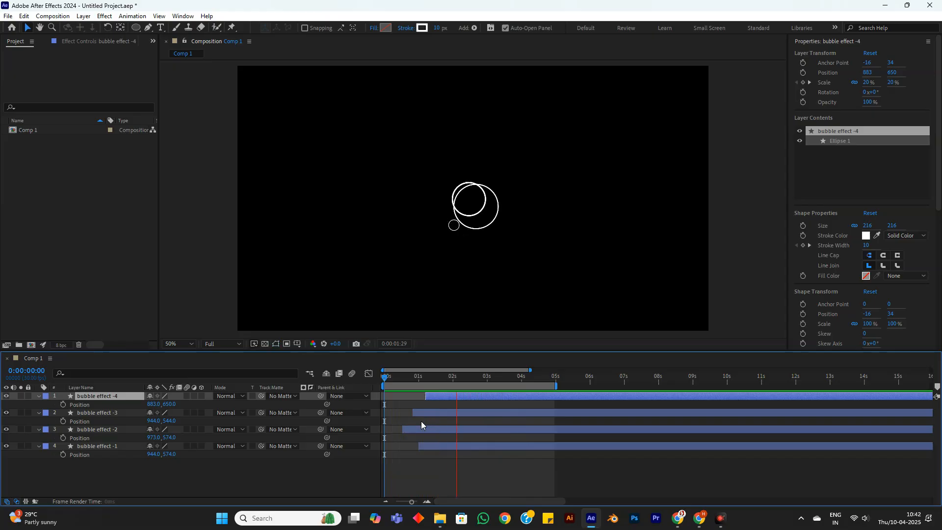
{"action": "key", "text": "space"}
Display all four layers' keyframed properties and trim the start of bubble effect -2 to its first keyframes at 0:00:01:16.
{"action": "left_click_drag", "start_coordinate": [396, 383], "coordinate": [417, 381]}
{"action": "left_click_drag", "start_coordinate": [119, 480], "coordinate": [138, 396]}
{"action": "key", "text": "u"}
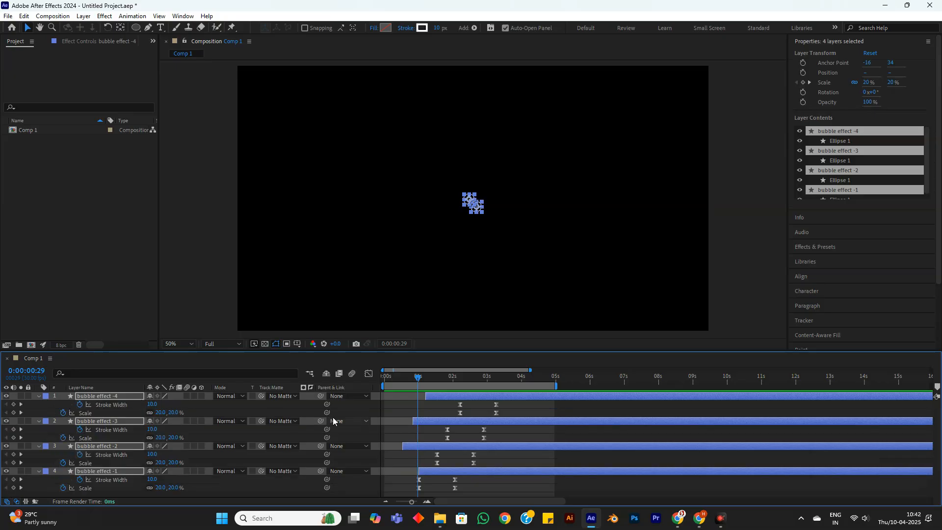
{"action": "left_click_drag", "start_coordinate": [419, 382], "coordinate": [437, 379]}
{"action": "left_click", "coordinate": [425, 448]}
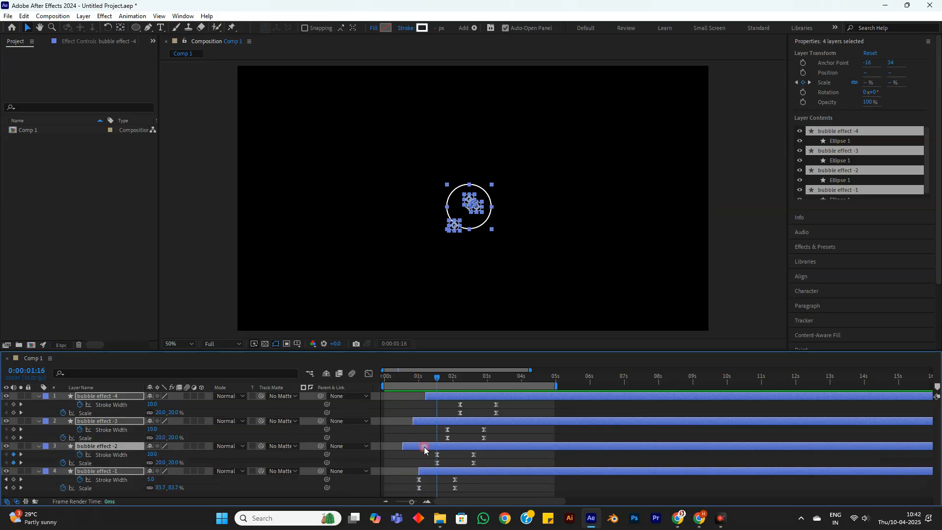
{"action": "left_click", "coordinate": [411, 447]}
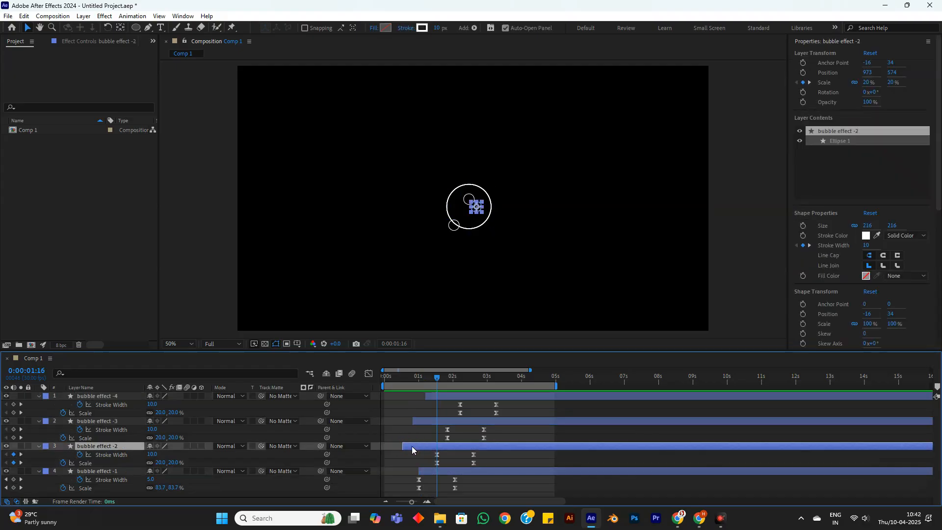
{"action": "key", "text": "alt+bracketleft"}
Trim the start of the bubble effect -3 layer to its first keyframes at 0:00:01:25.
{"action": "left_click_drag", "start_coordinate": [440, 377], "coordinate": [448, 377]}
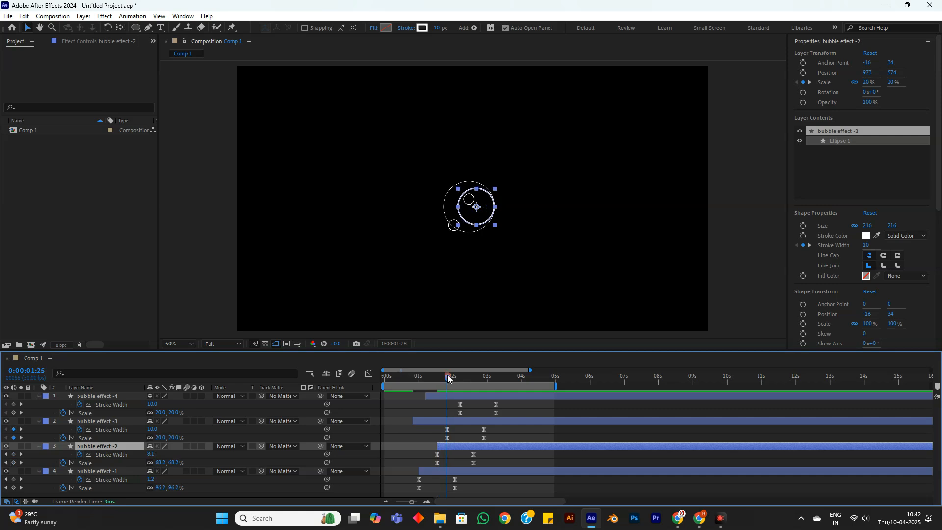
{"action": "left_click", "coordinate": [456, 422]}
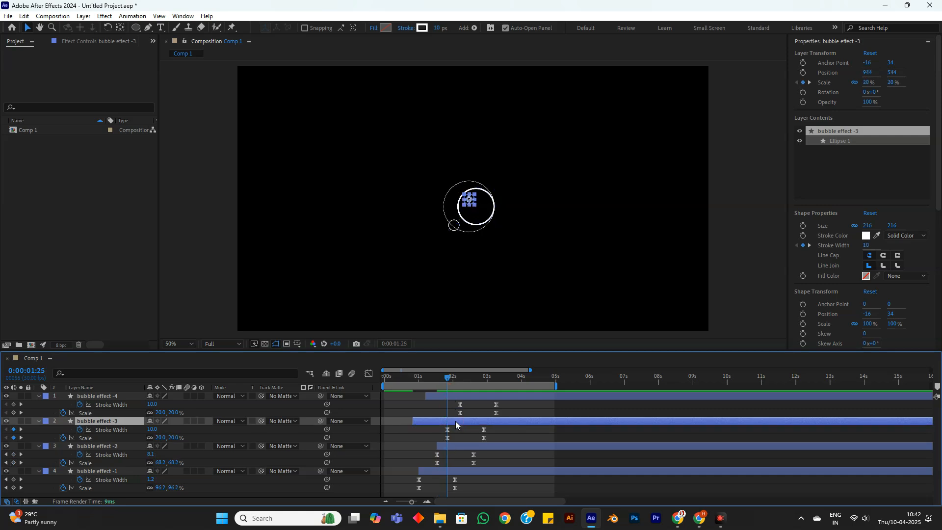
{"action": "key", "text": "alt+bracketleft"}
Trim the start of the bubble effect -4 layer to its first keyframes at 0:00:02:06 and preview the animation.
{"action": "left_click_drag", "start_coordinate": [449, 381], "coordinate": [460, 379]}
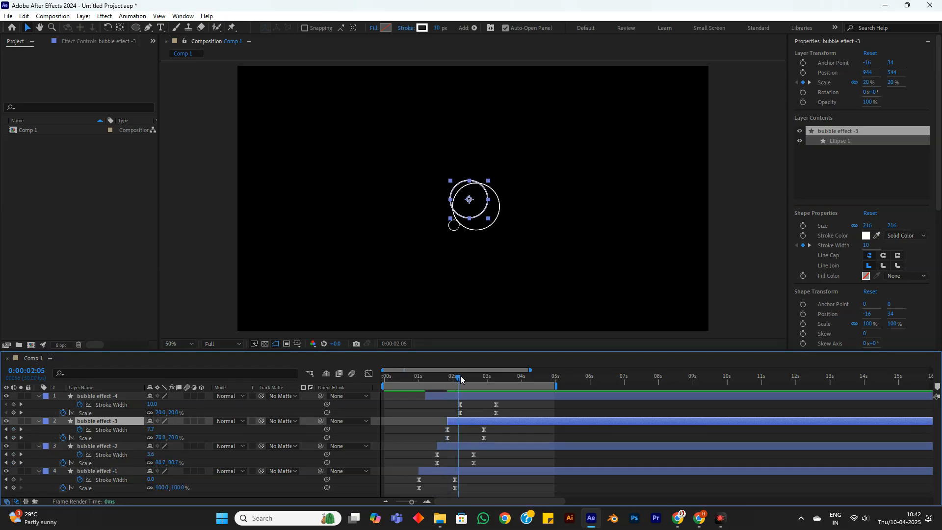
{"action": "left_click", "coordinate": [461, 376]}
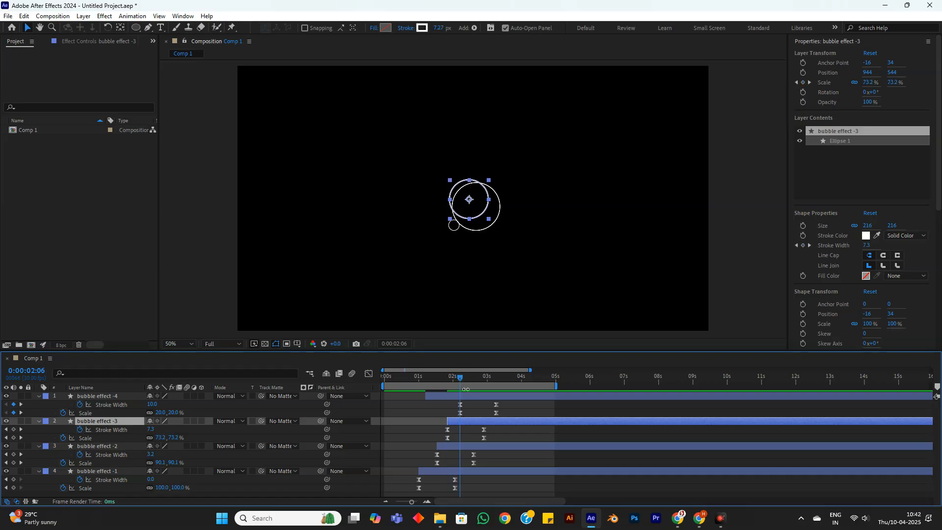
{"action": "left_click", "coordinate": [461, 404]}
{"action": "key", "text": "alt+bracketleft"}
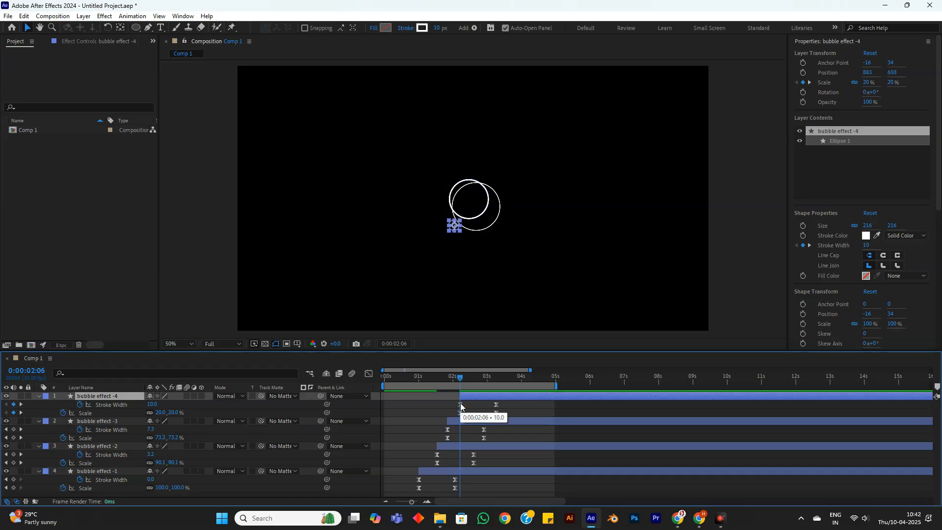
{"action": "left_click", "coordinate": [398, 376]}
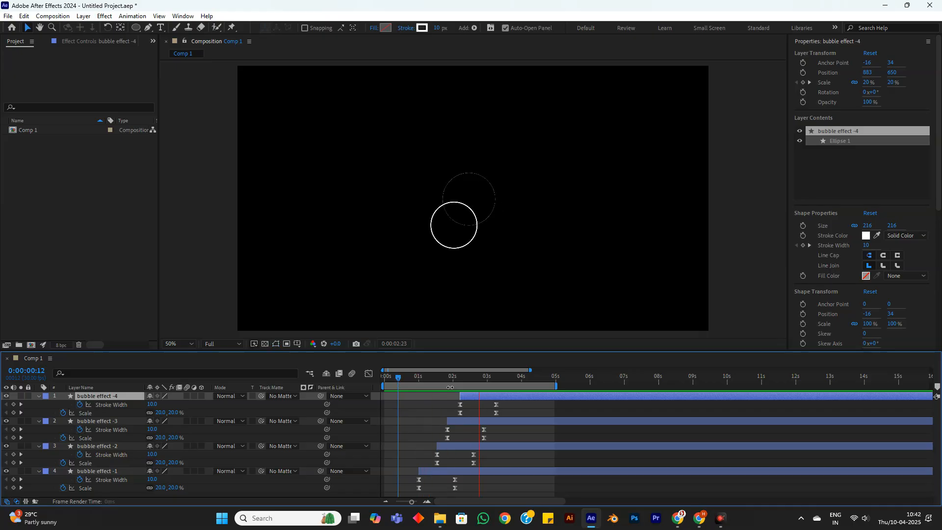
{"action": "key", "text": "space"}
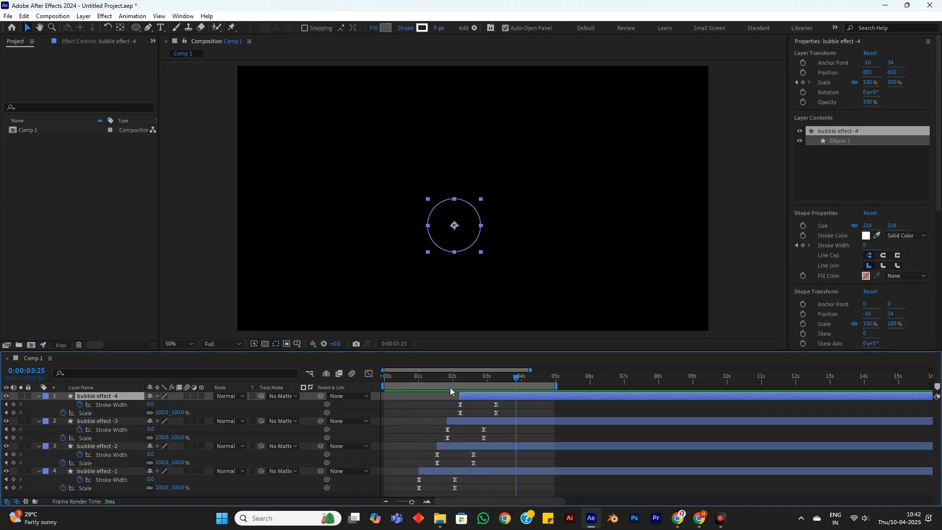